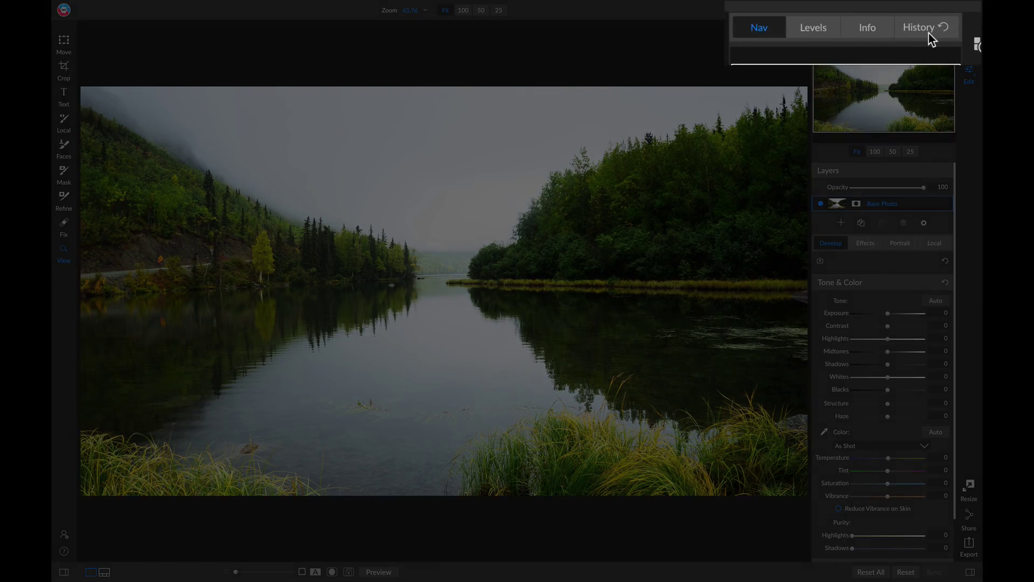
Step: Show the History panel, which lists only the Open step for the lake photo
left_click(944, 33)
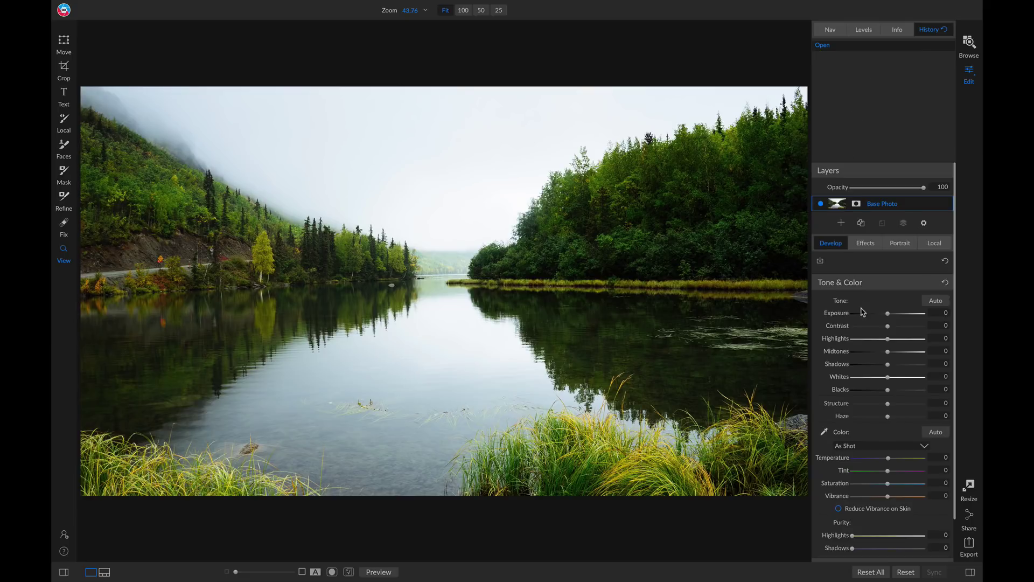
Step: Set Contrast -32, Midtones 13, Structure 15 and Temperature -20 in Tone & Color
left_click_drag(888, 327, 894, 356)
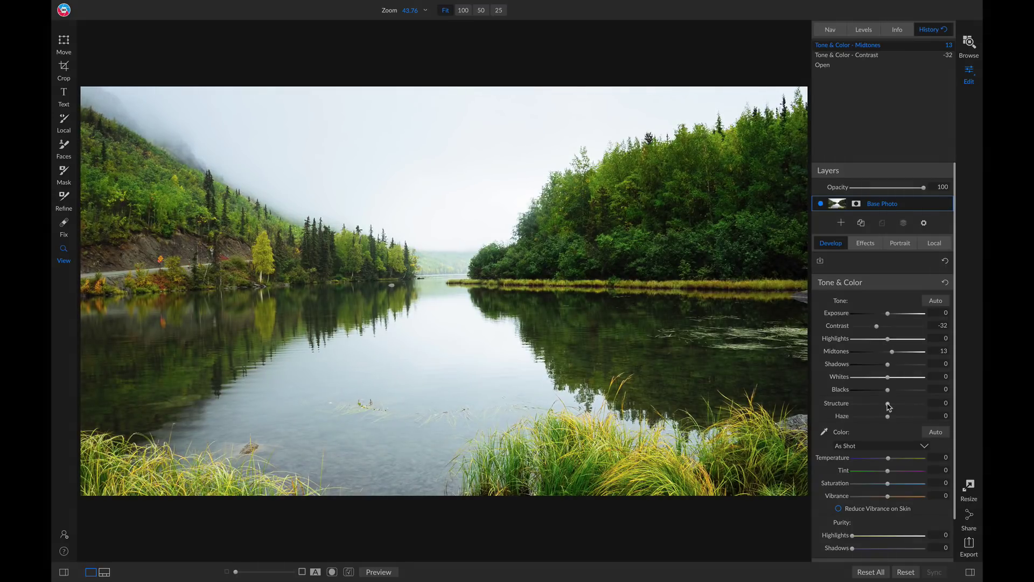
left_click_drag(888, 404, 894, 404)
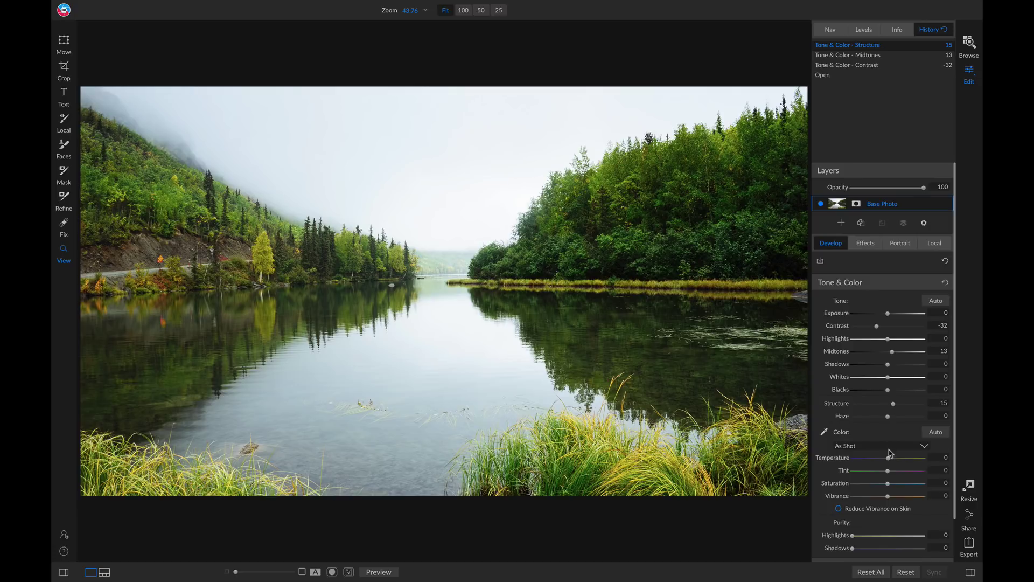
left_click_drag(889, 459, 879, 463)
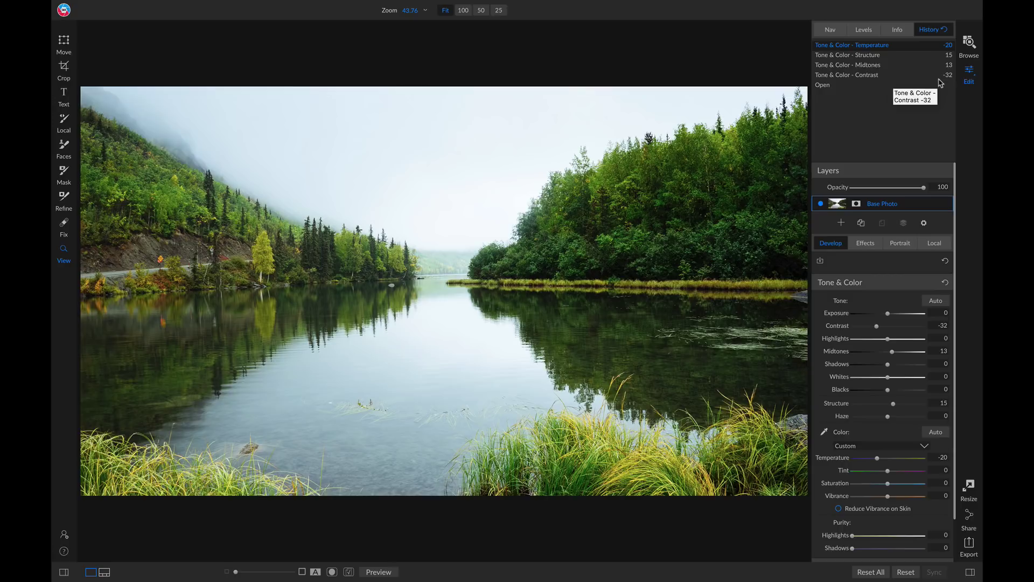
Step: Add a Split Tone filter in the Effects module
left_click(869, 243)
left_click(887, 274)
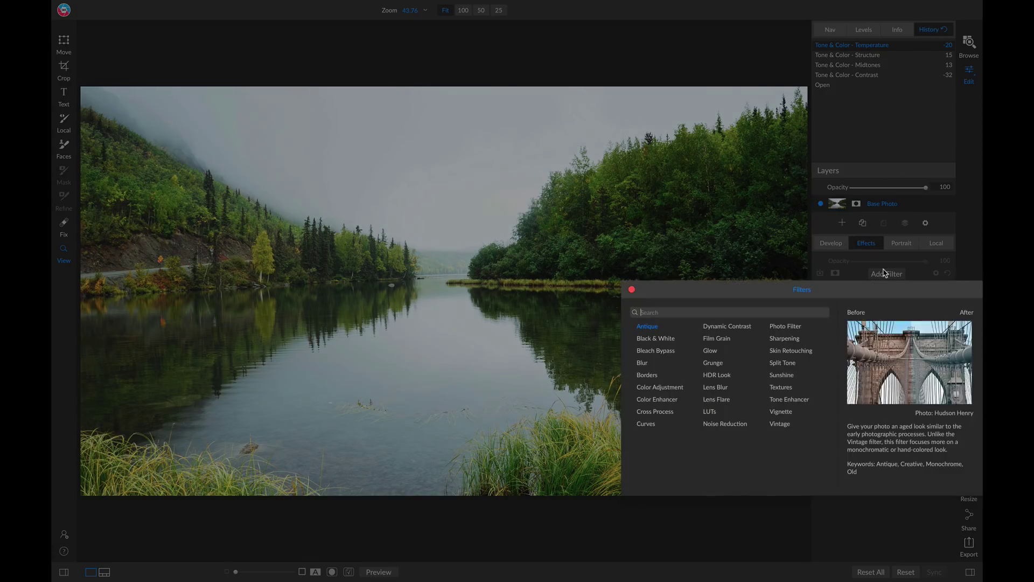
left_click(782, 363)
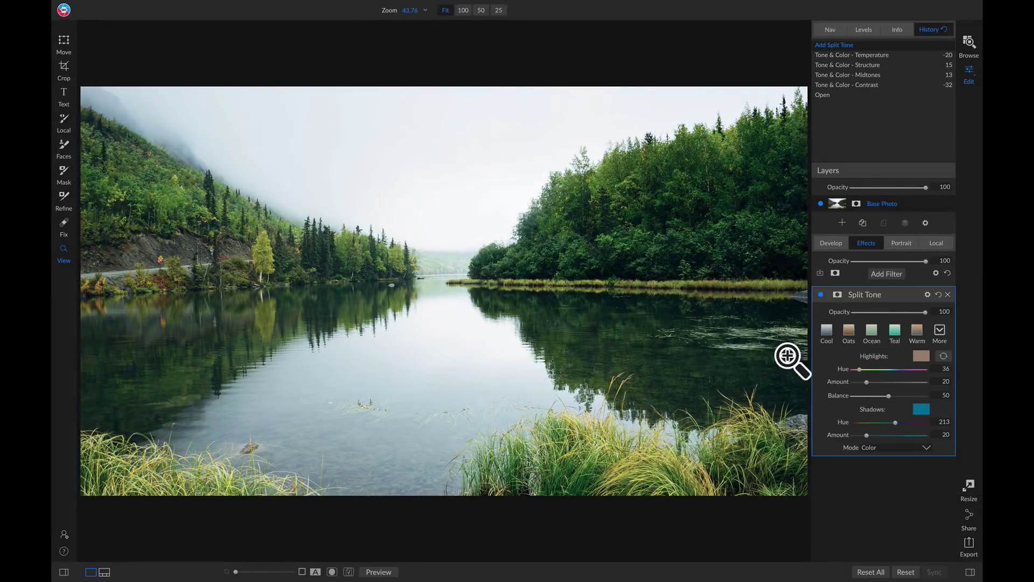
Step: Paint a local darkening adjustment over the sky with a size 900 brush at 43 opacity
left_click(932, 245)
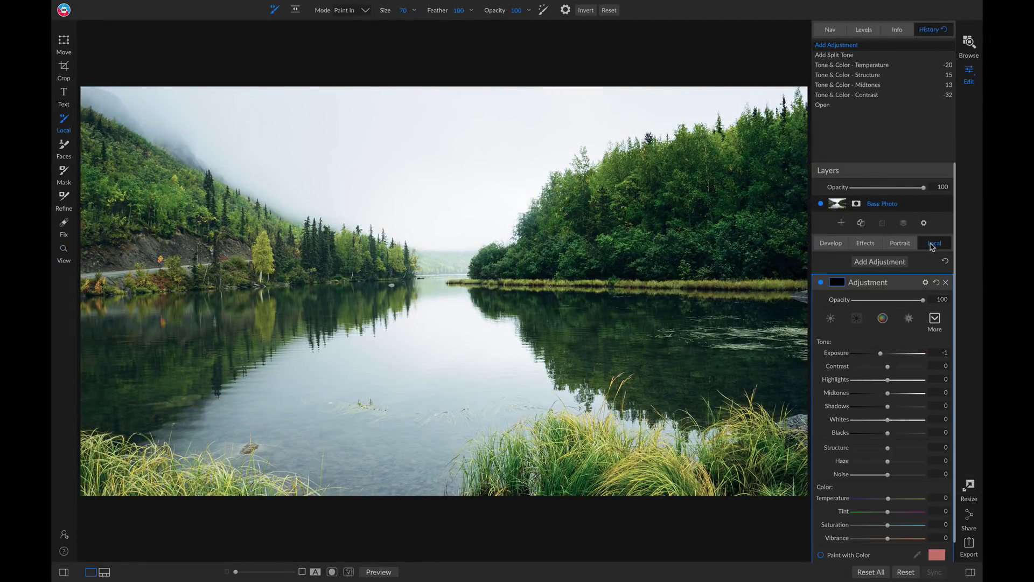
key("bracketright")
key("bracketright")
key("bracketright")
key("bracketright")
key("bracketright")
key("bracketright")
mouse_move(448, 208)
left_mouse_down()
mouse_move(441, 113)
mouse_move(508, 189)
mouse_move(623, 104)
left_mouse_up()
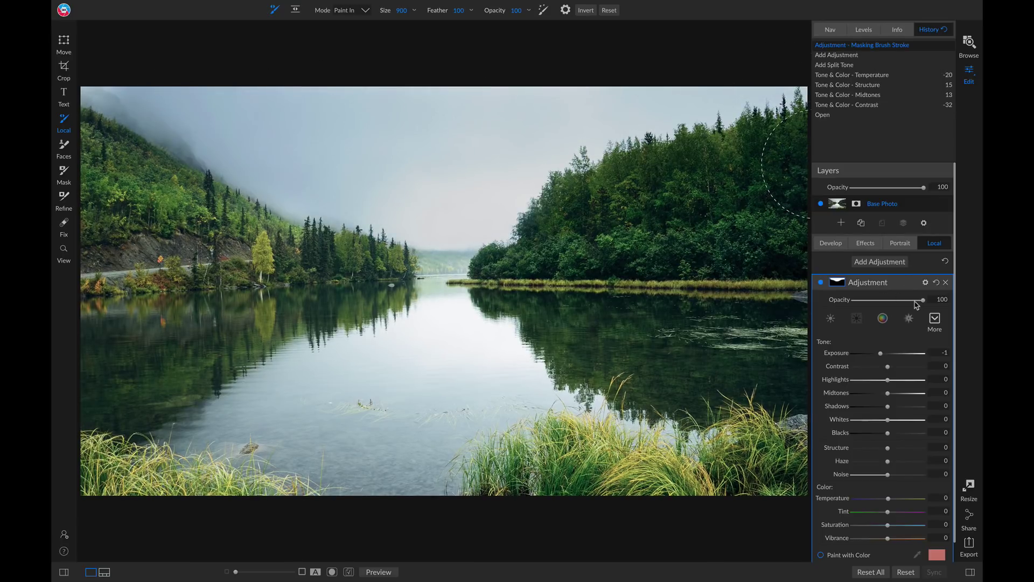
left_click_drag(917, 304, 884, 304)
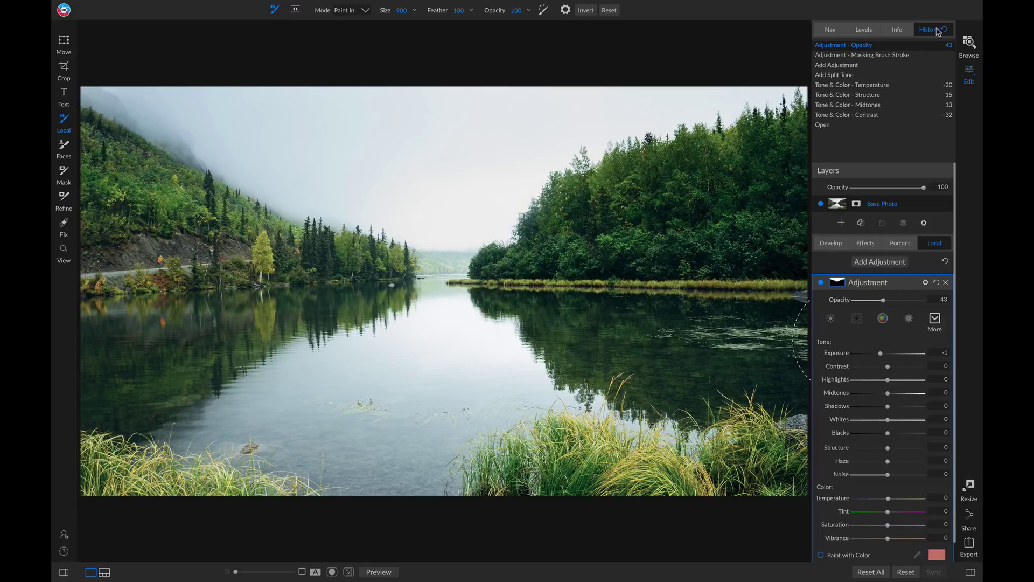
key("z")
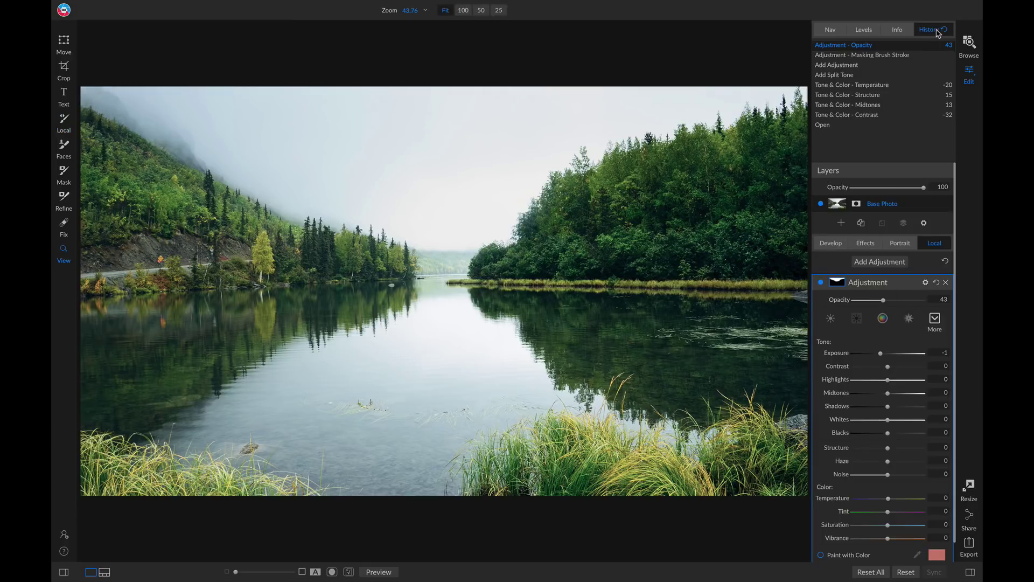
left_click(846, 85)
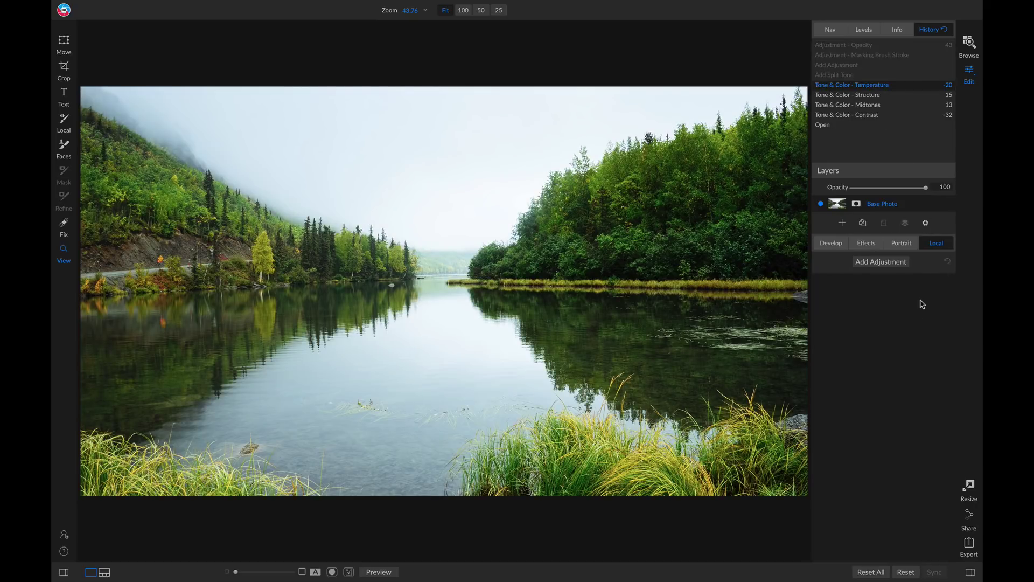
left_click(866, 245)
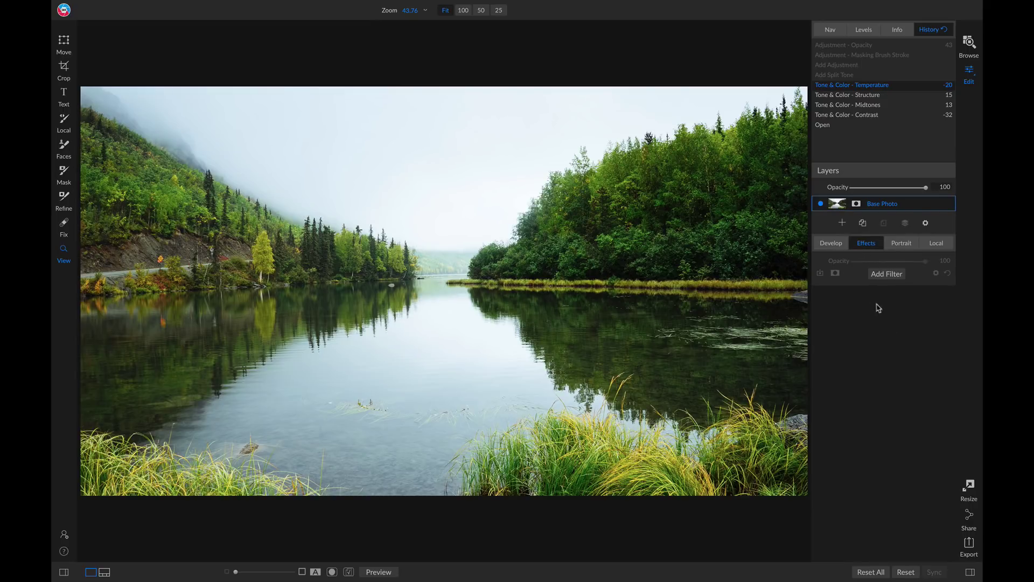
left_click(835, 243)
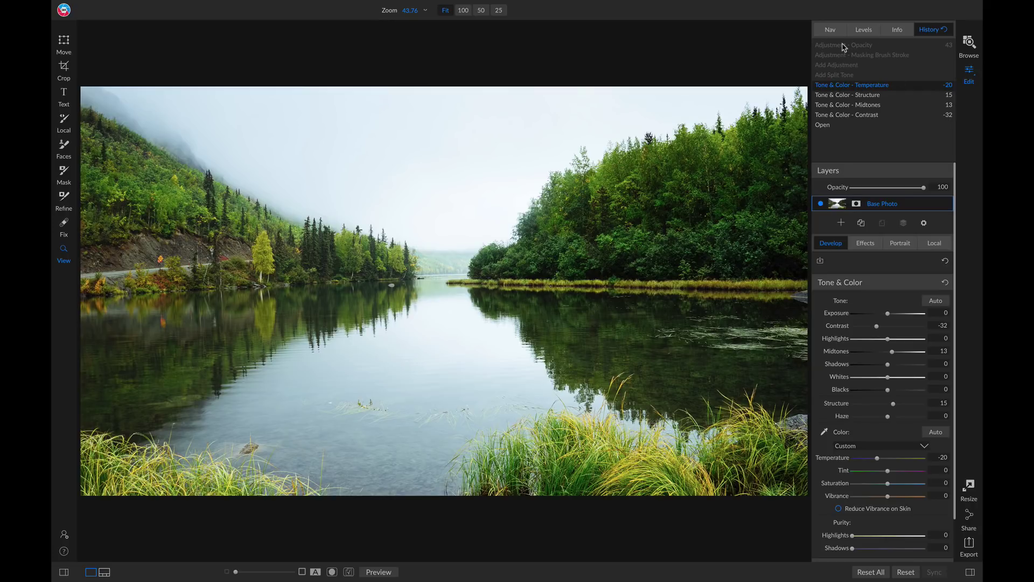
left_click(844, 48)
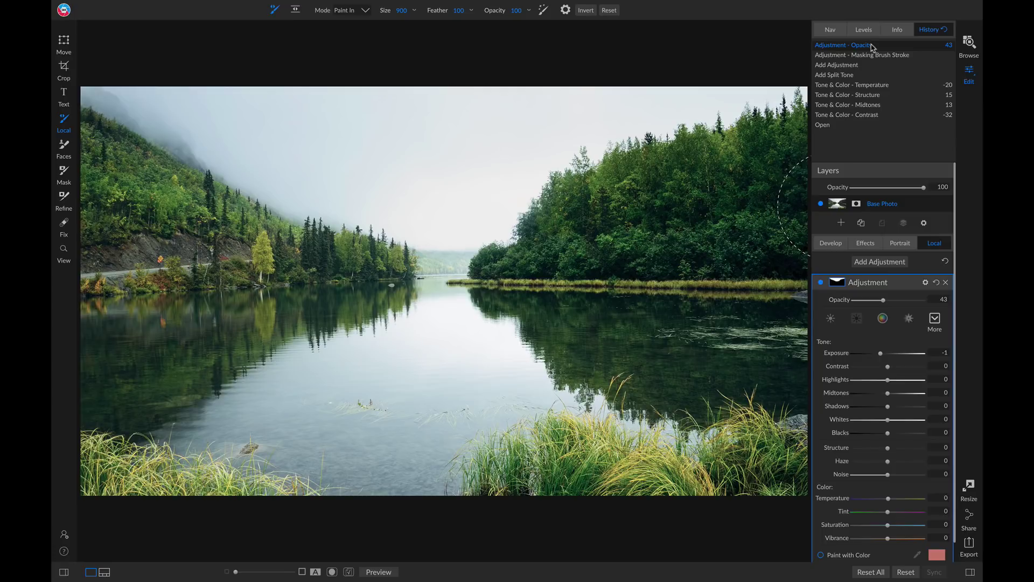
Step: In Browse, expand Settings Applied > Develop > Color & Tone > Tone for Base Photo.jpg to review its values
left_click(965, 43)
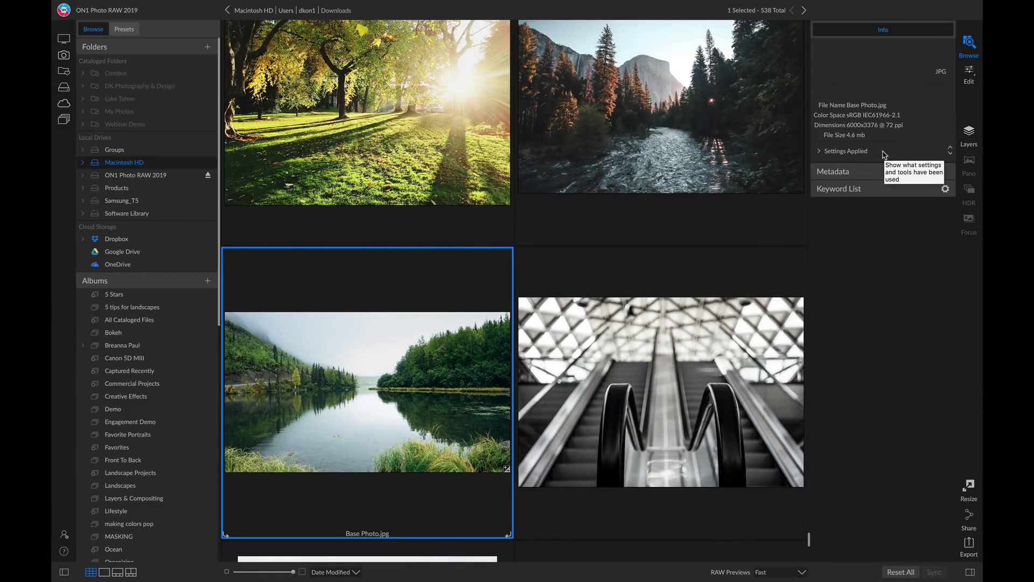
left_click(819, 153)
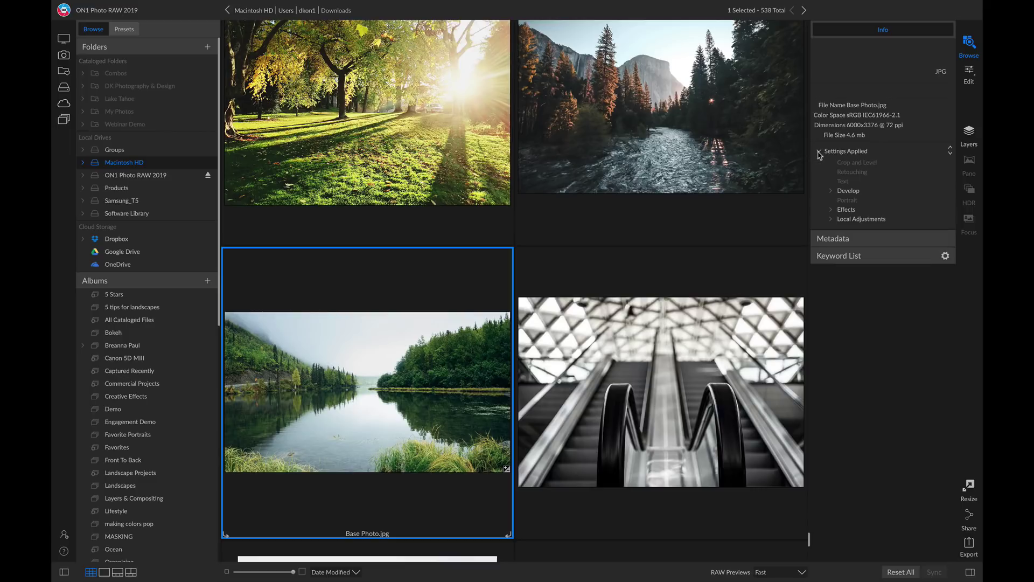
left_click(830, 191)
left_click(849, 201)
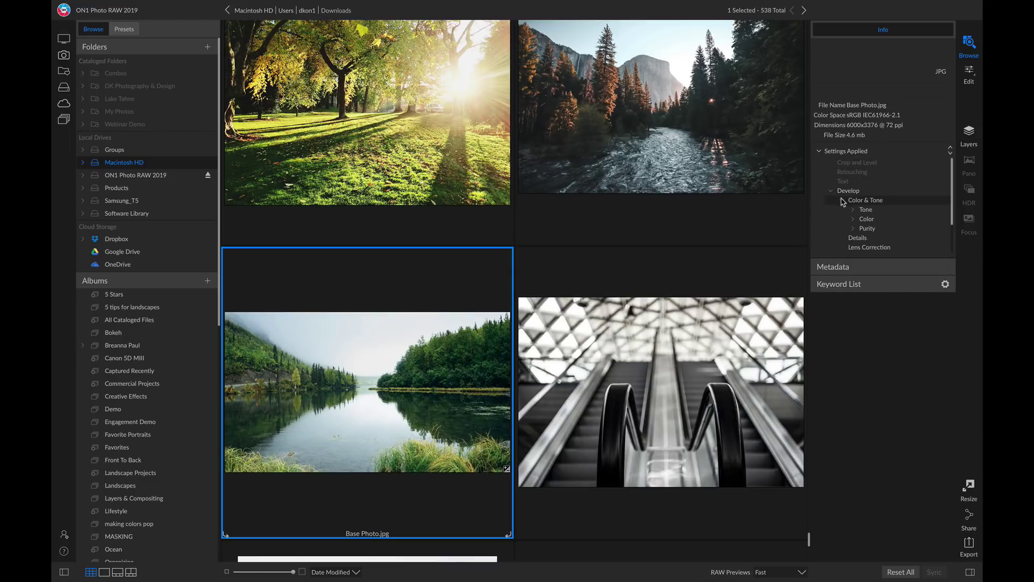
left_click(853, 209)
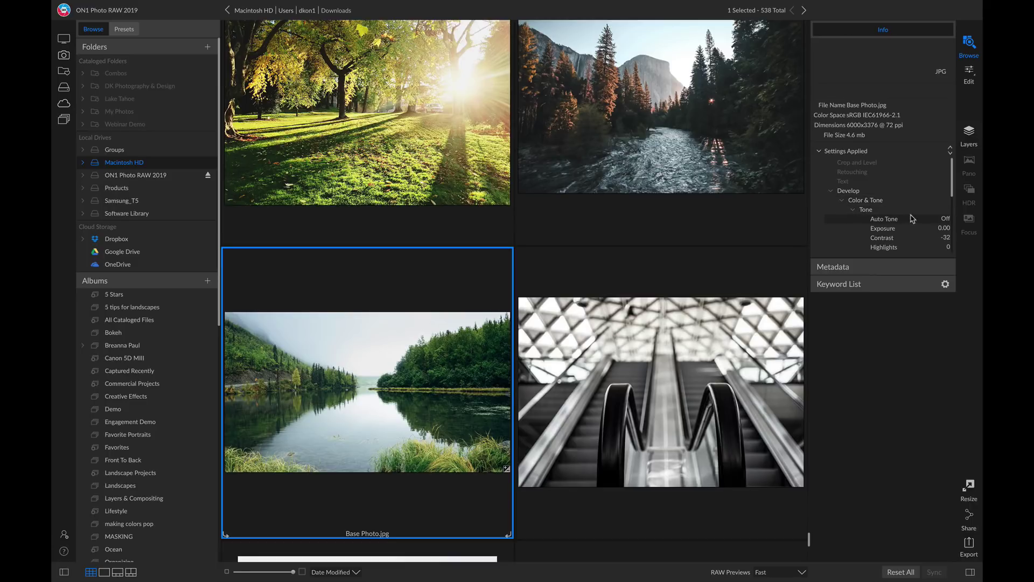
scroll(911, 218, "down", 2)
scroll(913, 218, "down", 4)
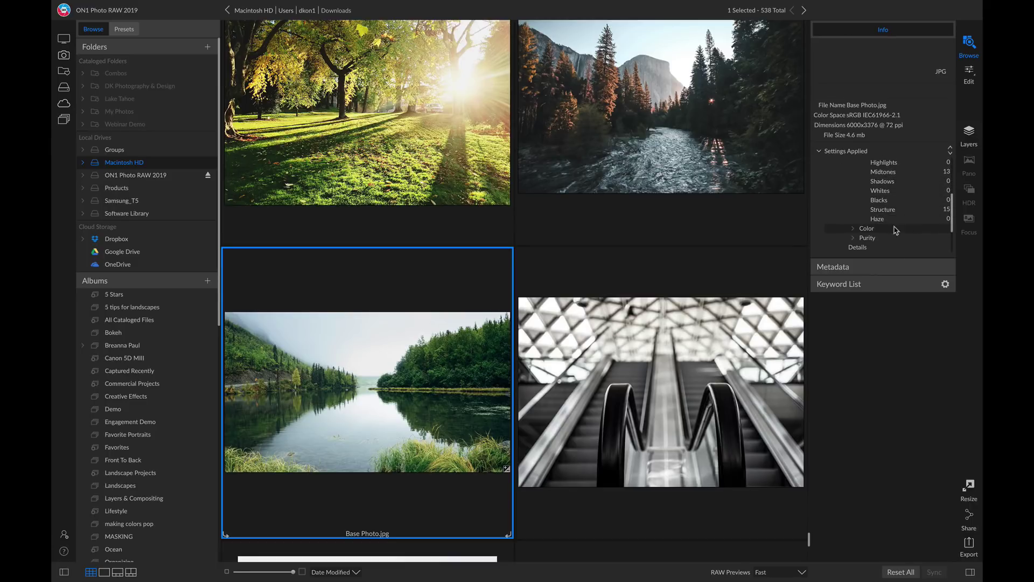
scroll(868, 225, "up", 4)
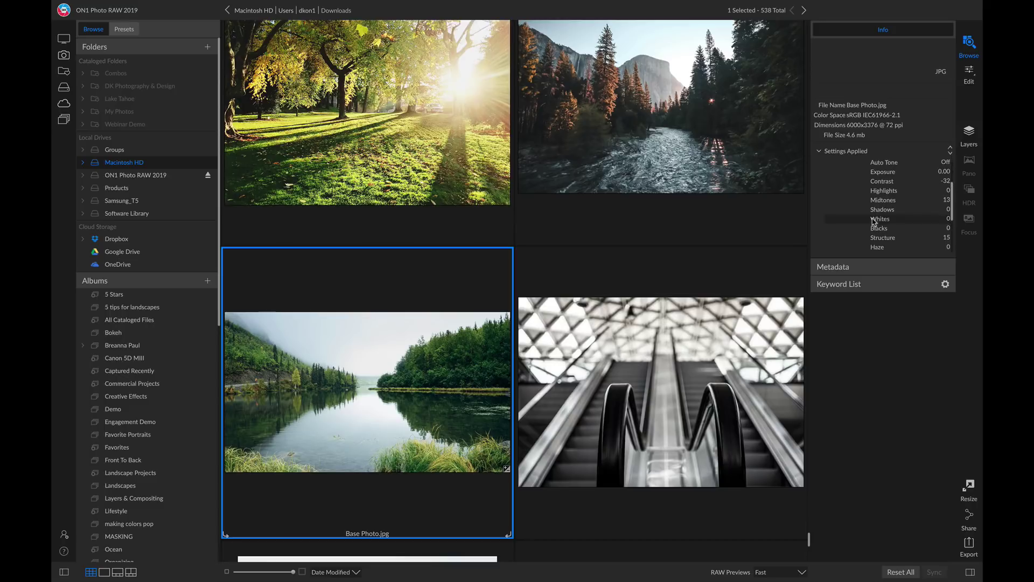
Step: Expand Effects and Local Adjustments in Settings Applied to reveal Split Tone and the Adjustment layer
left_click(832, 167)
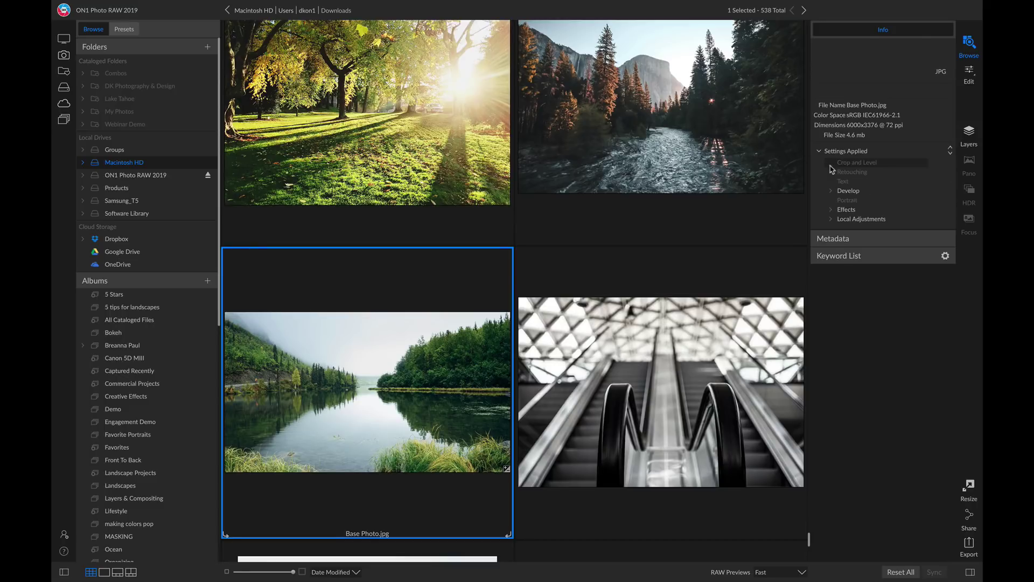
left_click(832, 209)
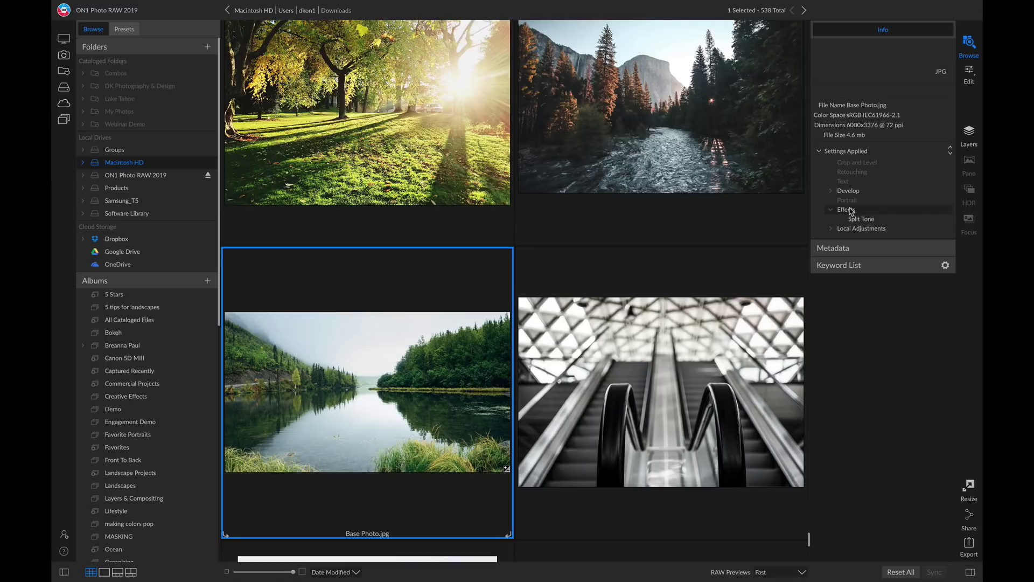
left_click(836, 228)
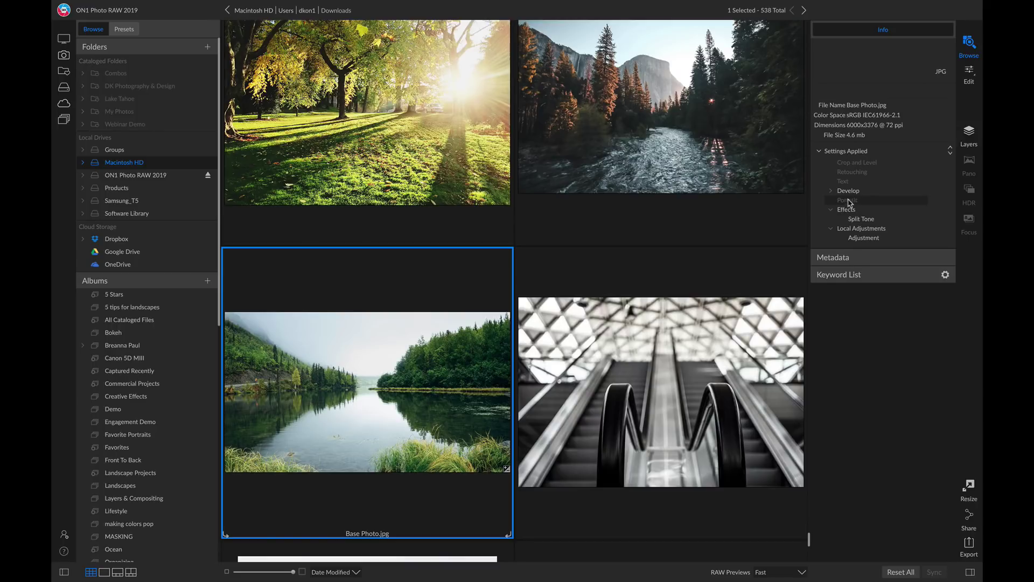
left_click(833, 192)
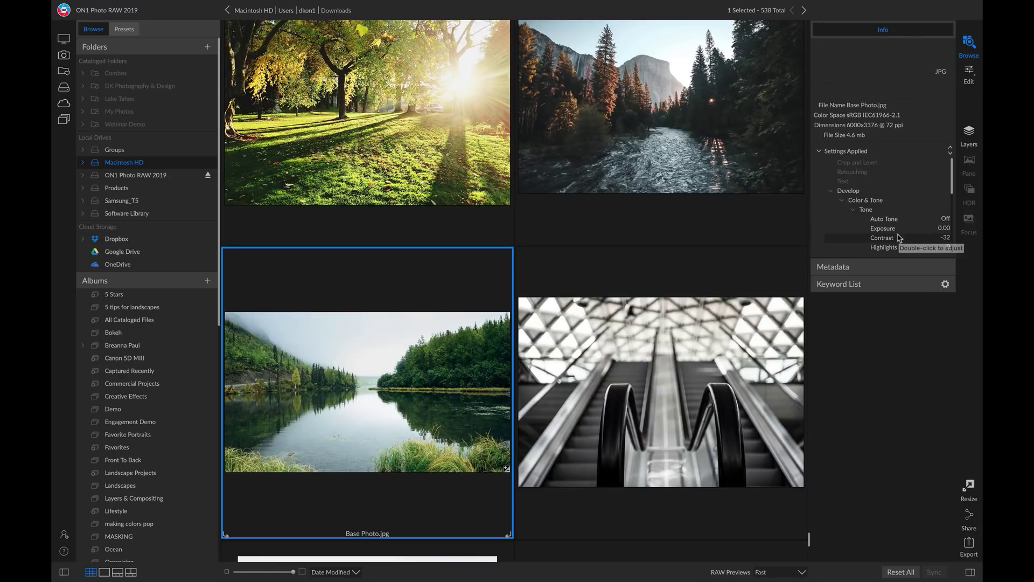
Step: Back in the editor, change Contrast to -18 and Shadows to 10
key("super+2")
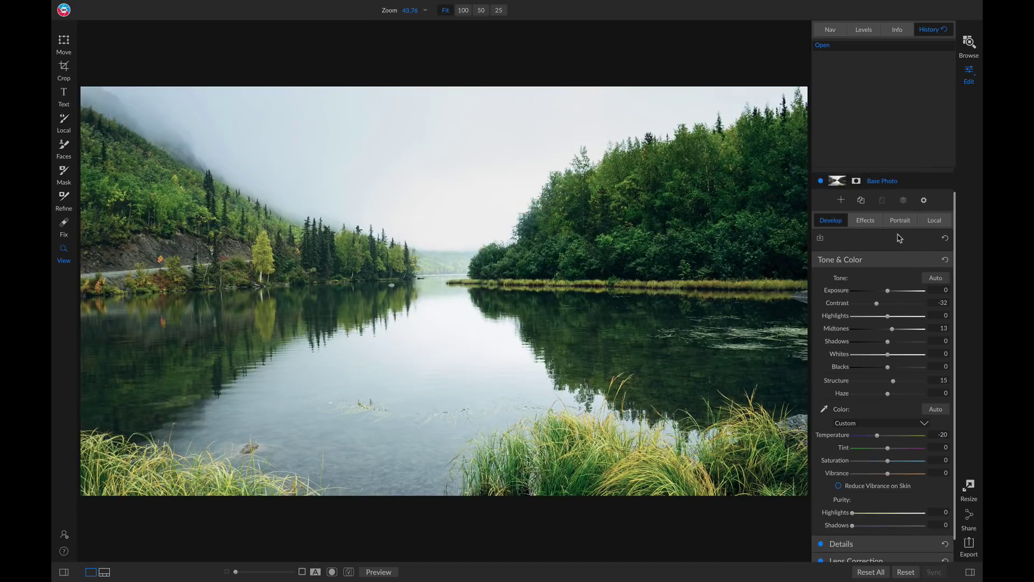
left_click_drag(880, 304, 884, 305)
left_click_drag(888, 342, 892, 343)
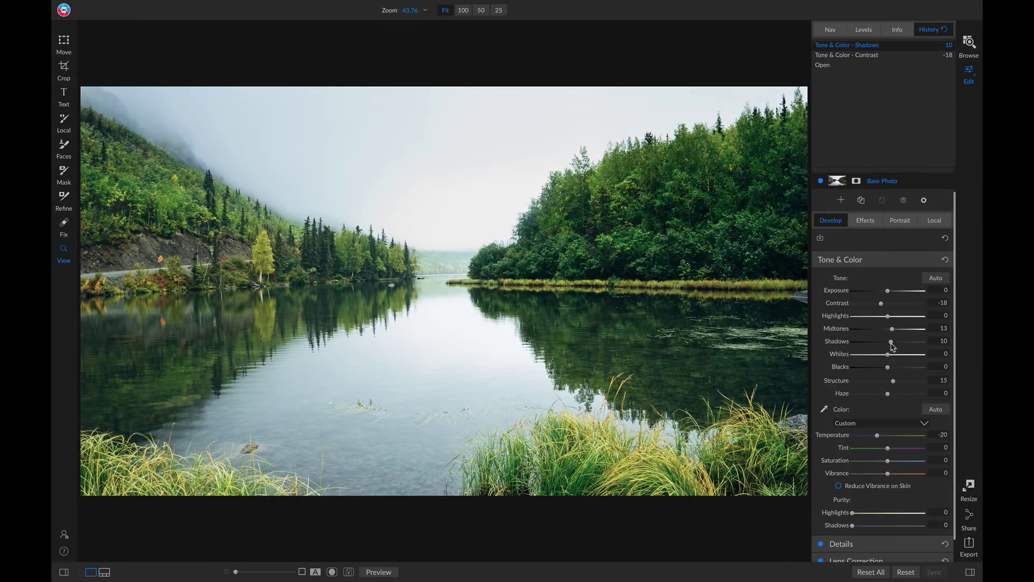